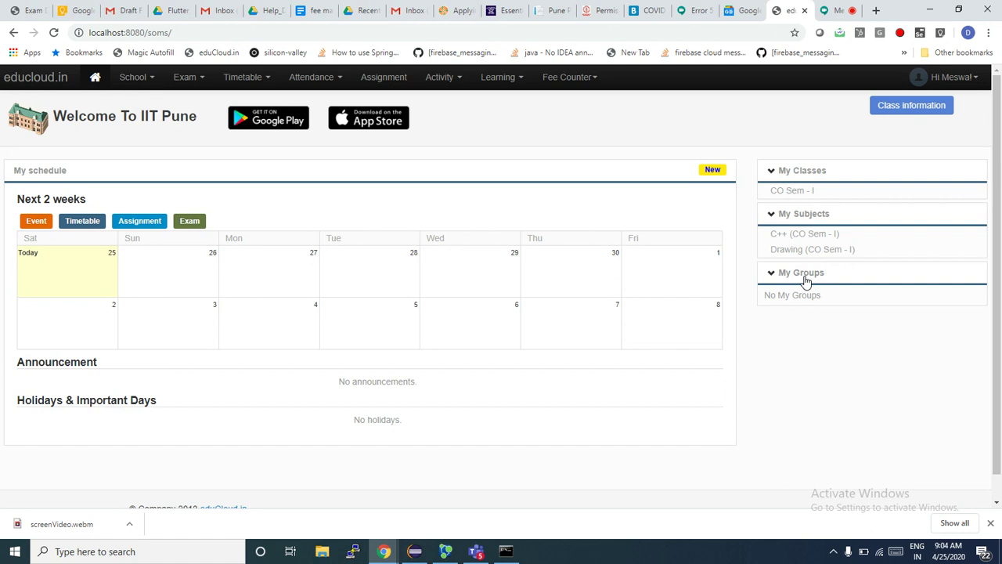
Step: Open the Learning menu to show Syllabus Repository, Lesson Plan and Drop Box
left_click(504, 80)
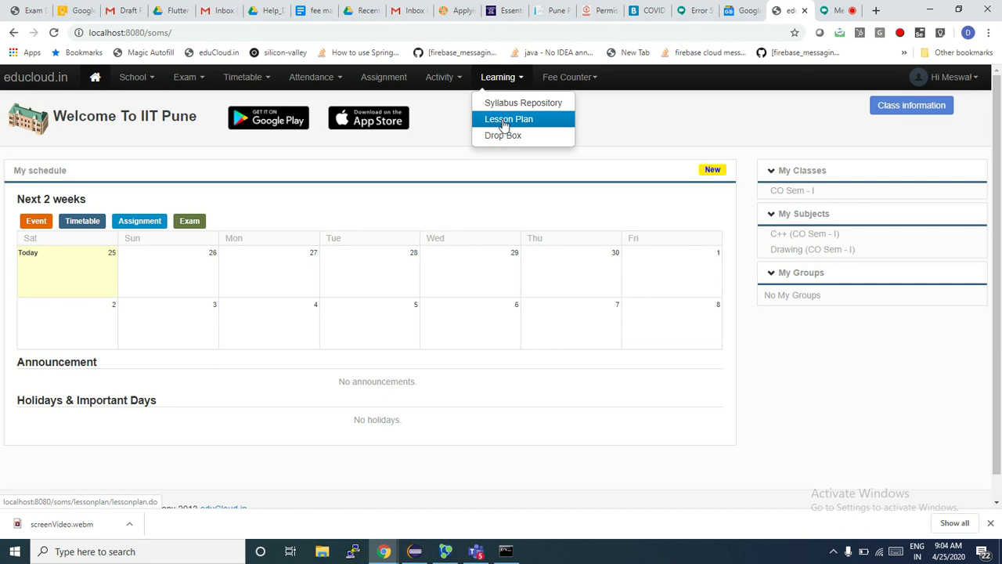
Step: Open the Lesson Plan calendar, view the 11:20 class, and step between Apr 25 and Apr 27
left_click(810, 234)
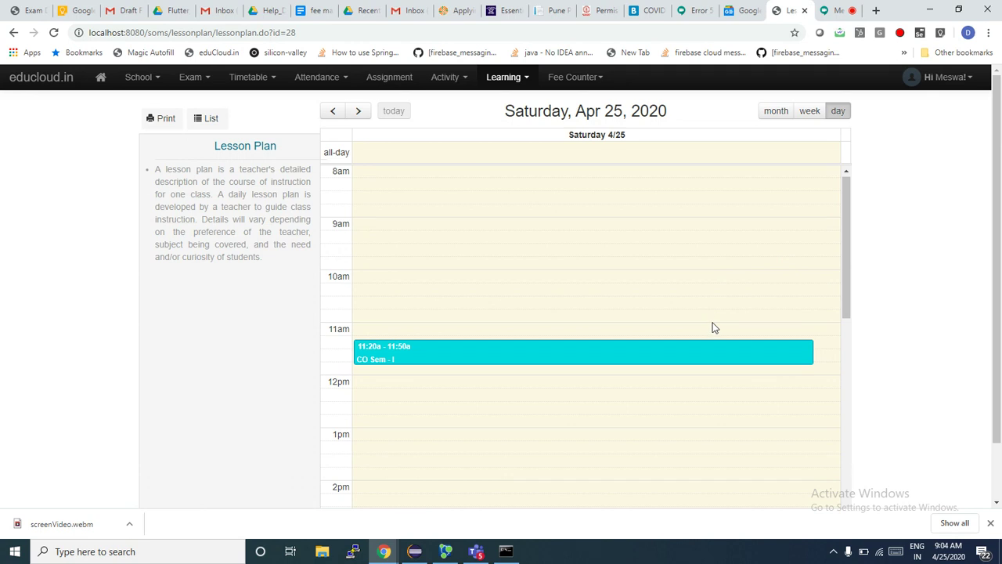
left_click(481, 350)
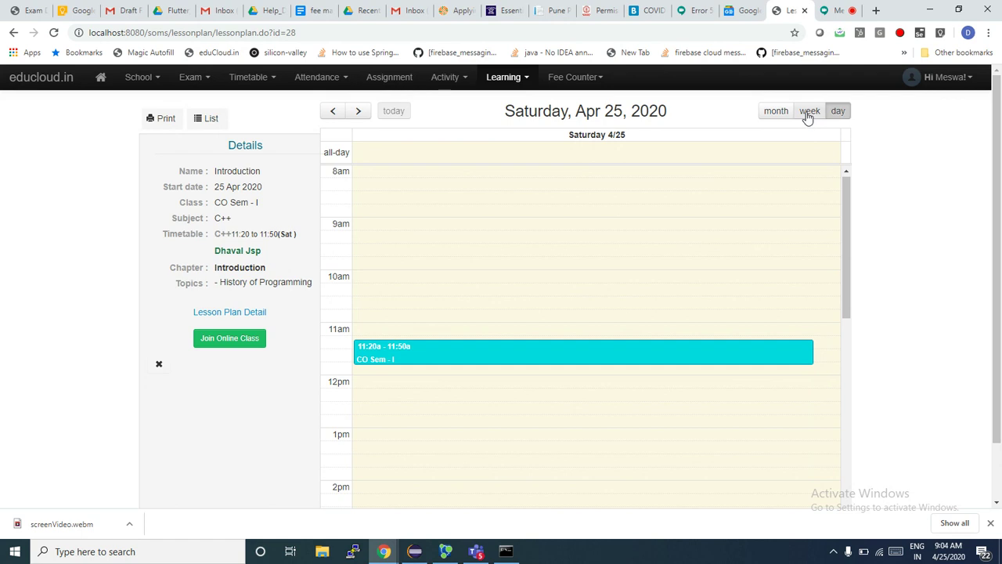
left_click(358, 112)
left_click(358, 112)
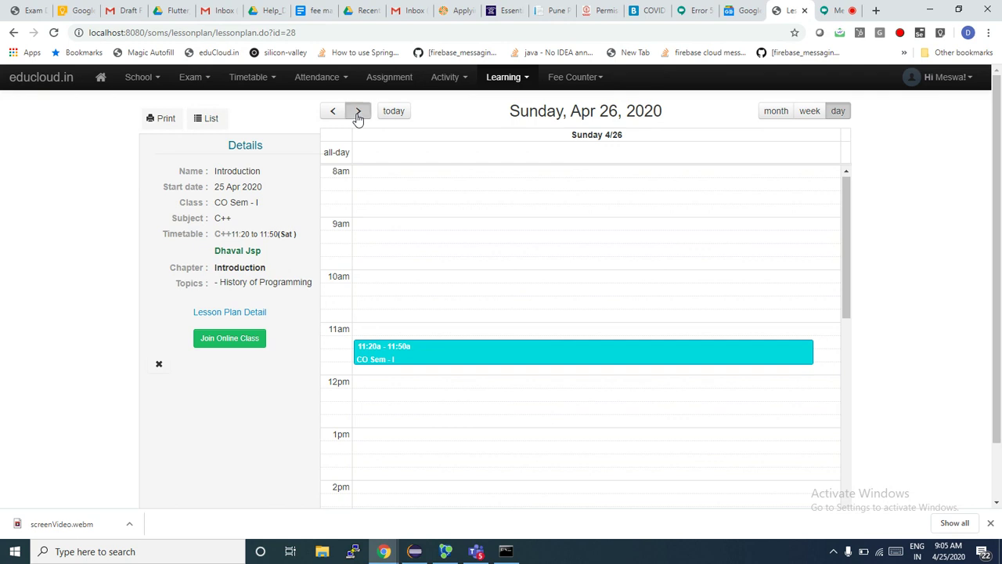
left_click(335, 112)
left_click(337, 113)
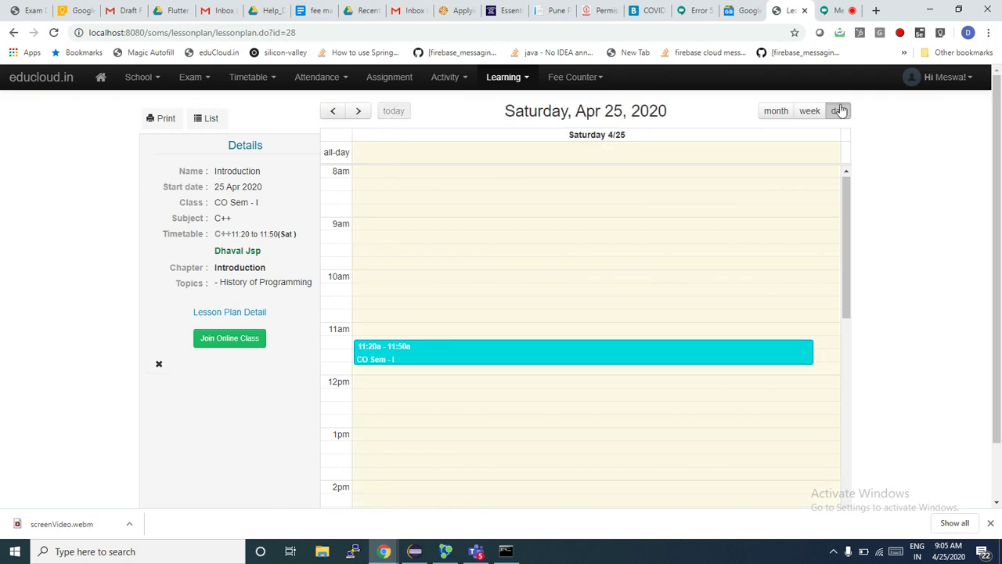
Step: In week view for Apr 27 – May 3, check Monday's, Wednesday's and Friday's classes, then join Monday's Ch 1 online
left_click(811, 114)
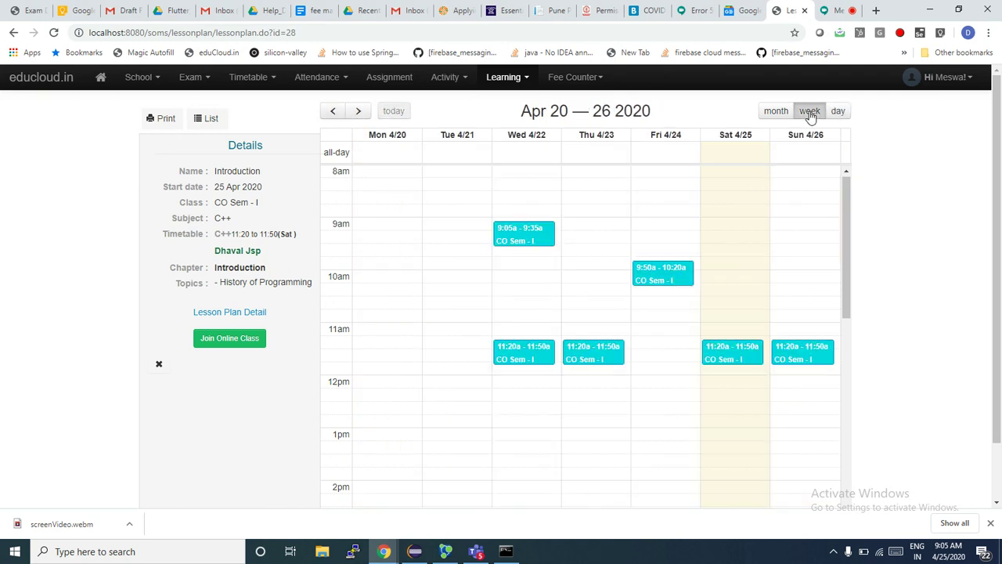
left_click(359, 112)
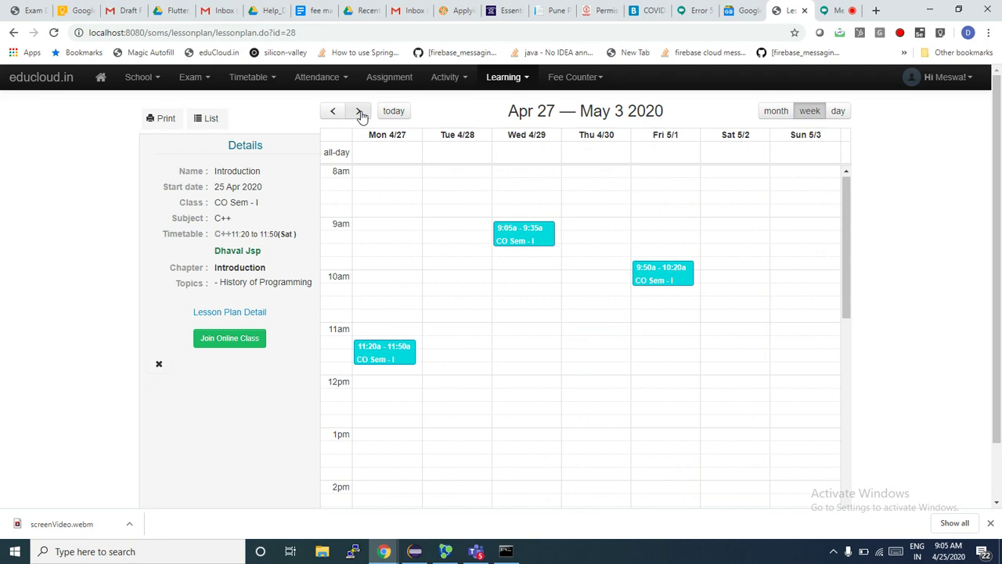
left_click(374, 357)
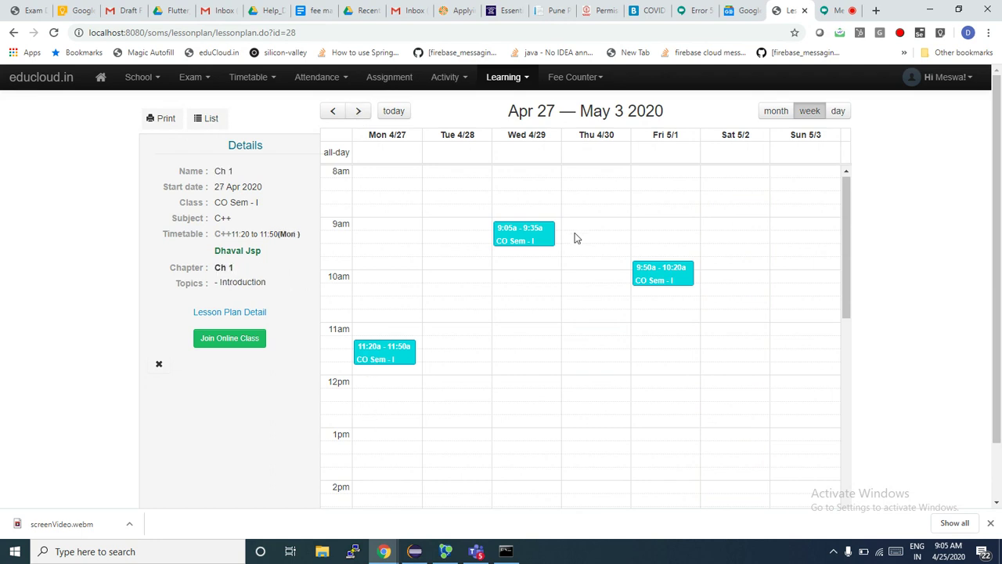
left_click(533, 240)
left_click(655, 277)
left_click(363, 356)
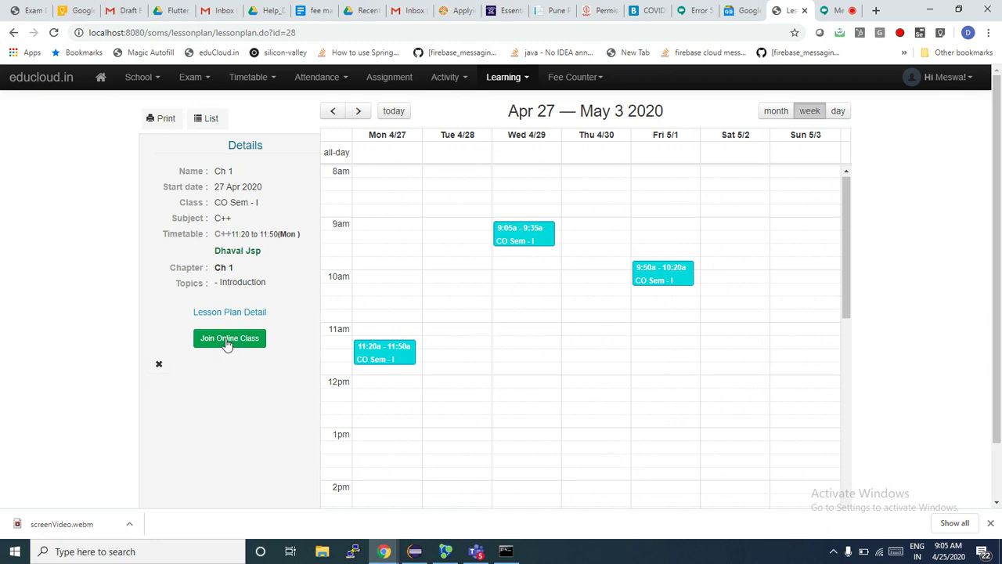
left_click(227, 343)
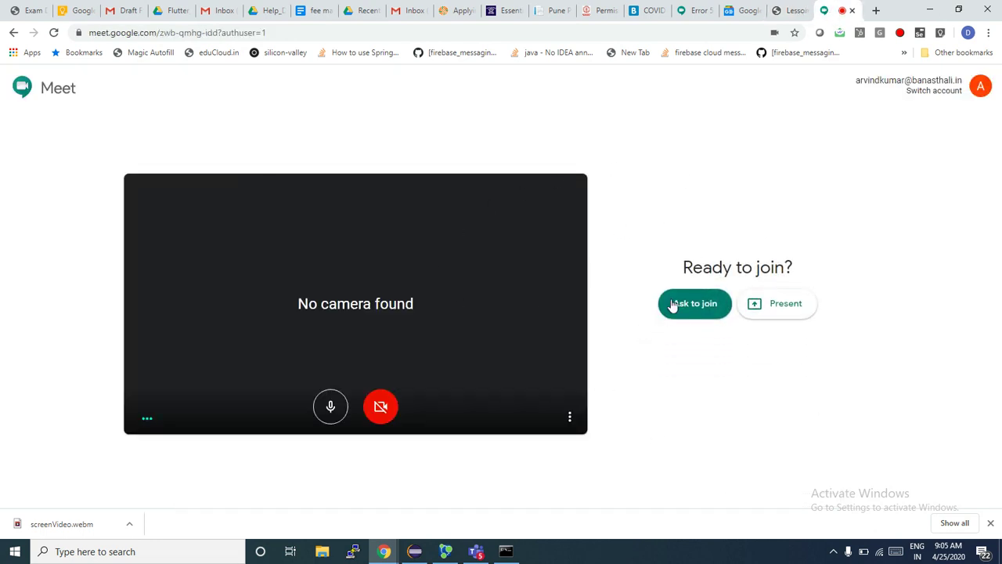
Step: Switch the Meet join page to the school's educloud Google account
left_click(933, 92)
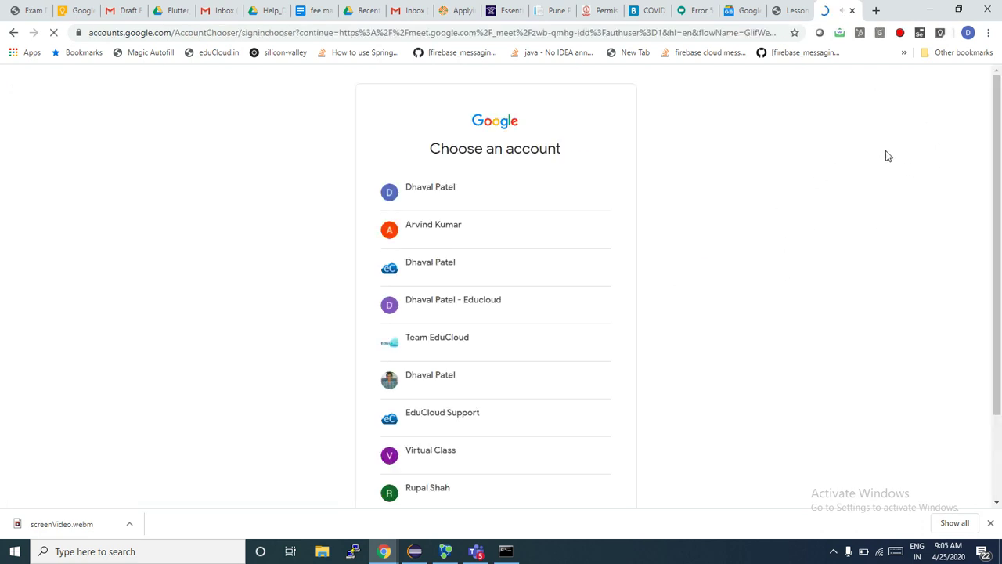
left_click(492, 287)
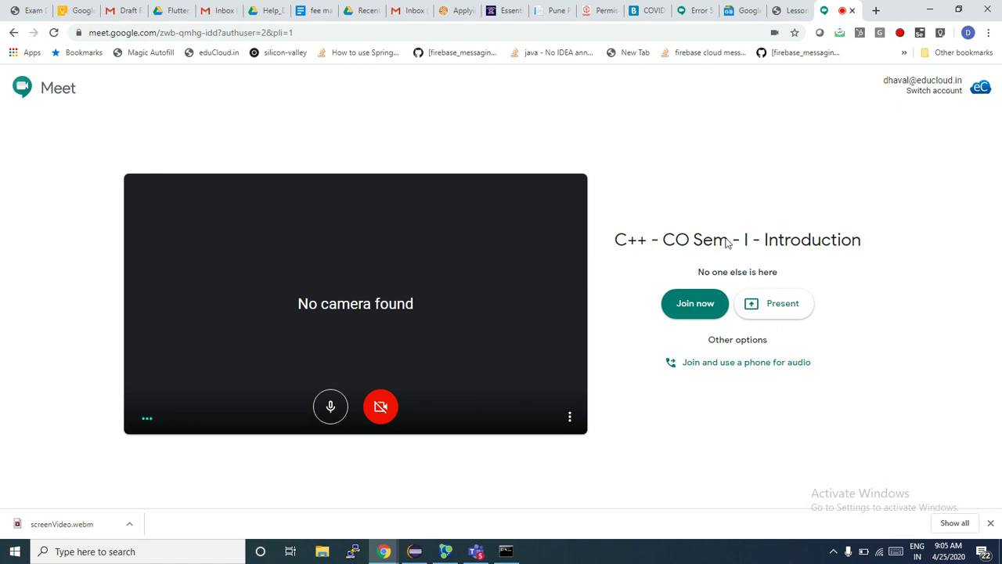
Step: Join the 'C++ - CO Sem - I - Introduction' call, turn on live captions, and unmute the microphone
left_click(694, 307)
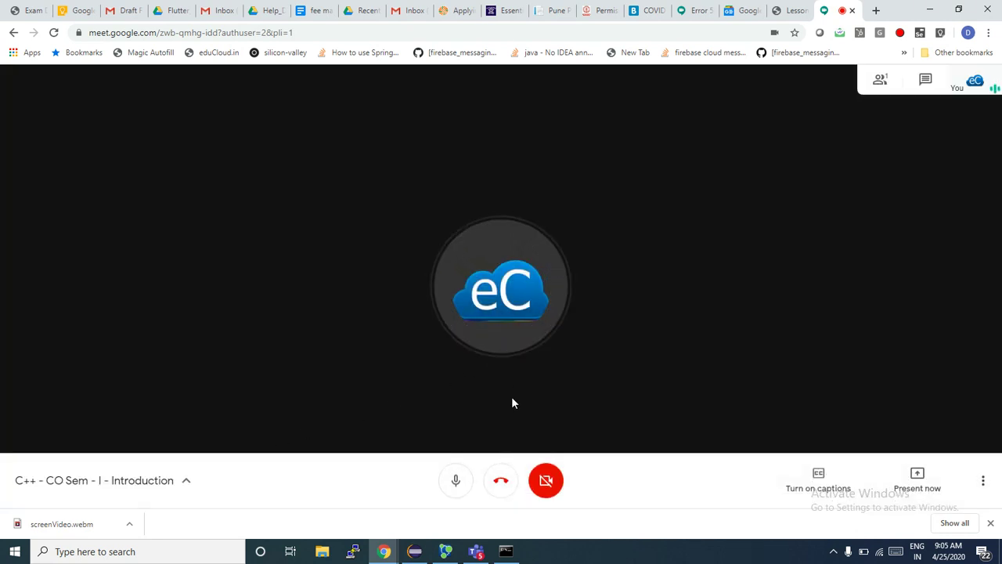
left_click(453, 482)
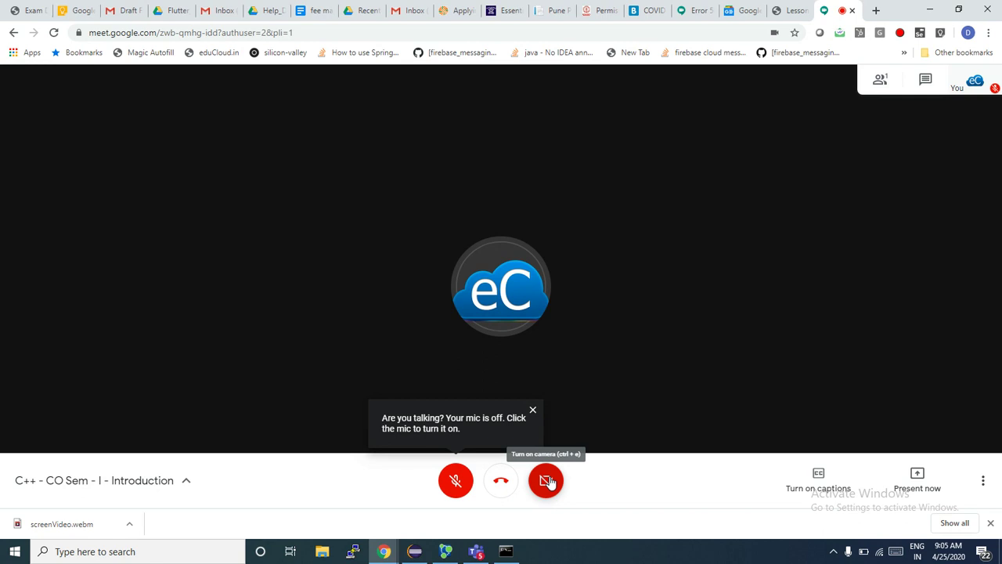
left_click(818, 481)
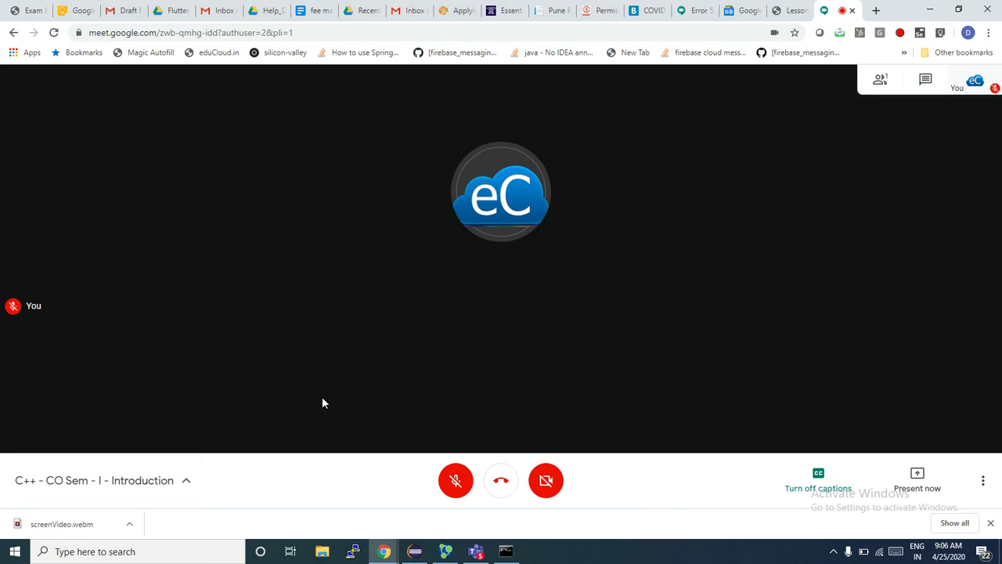
left_click(458, 486)
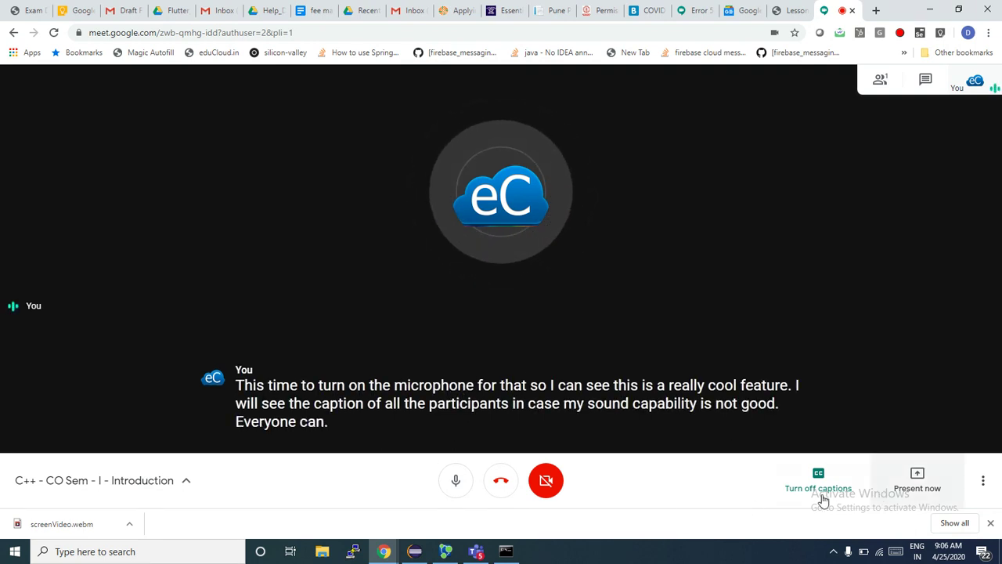
Step: Mute the microphone, turn off captions, and review the participant list and empty chat
left_click(458, 481)
left_click(822, 482)
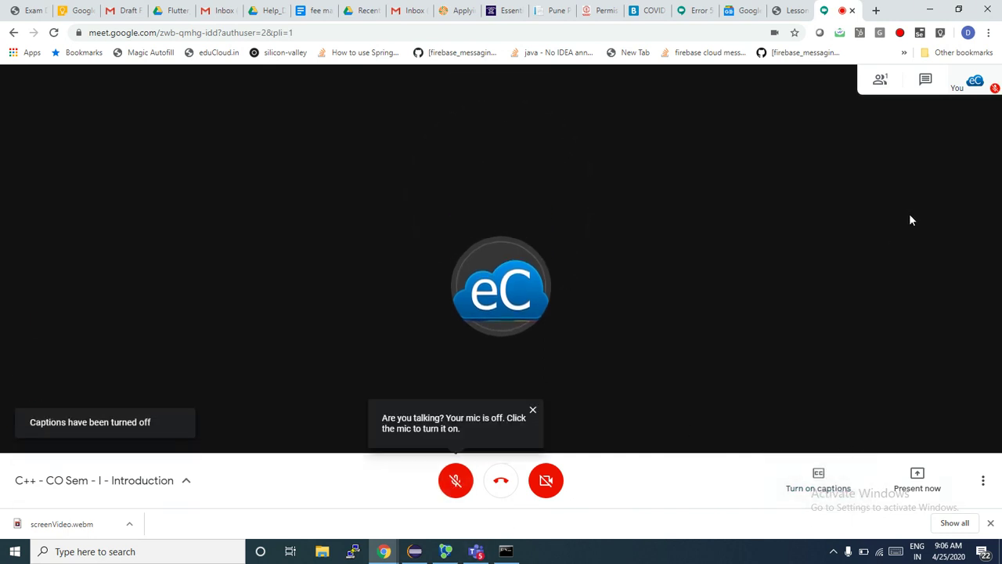
left_click(879, 90)
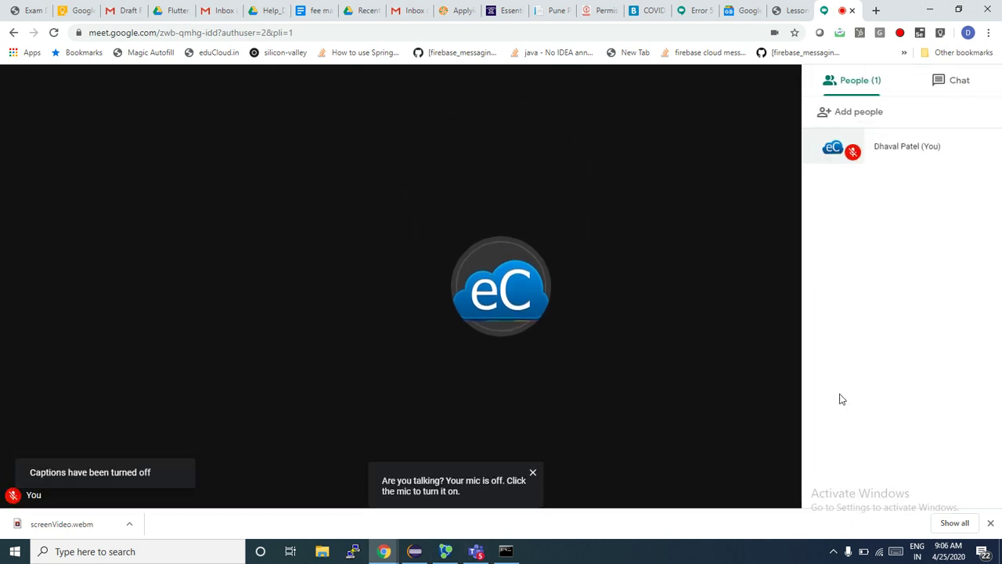
left_click(952, 84)
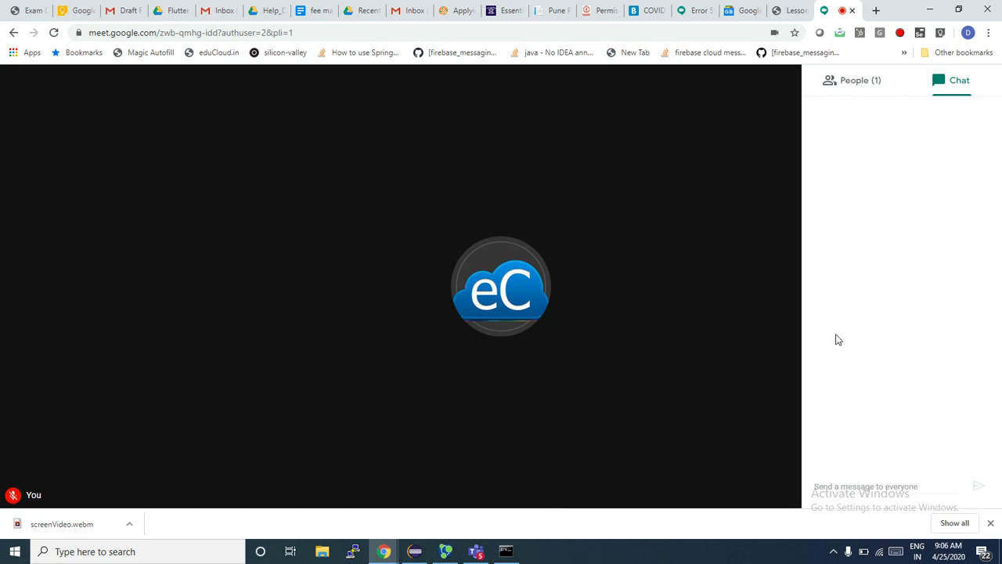
left_click(853, 82)
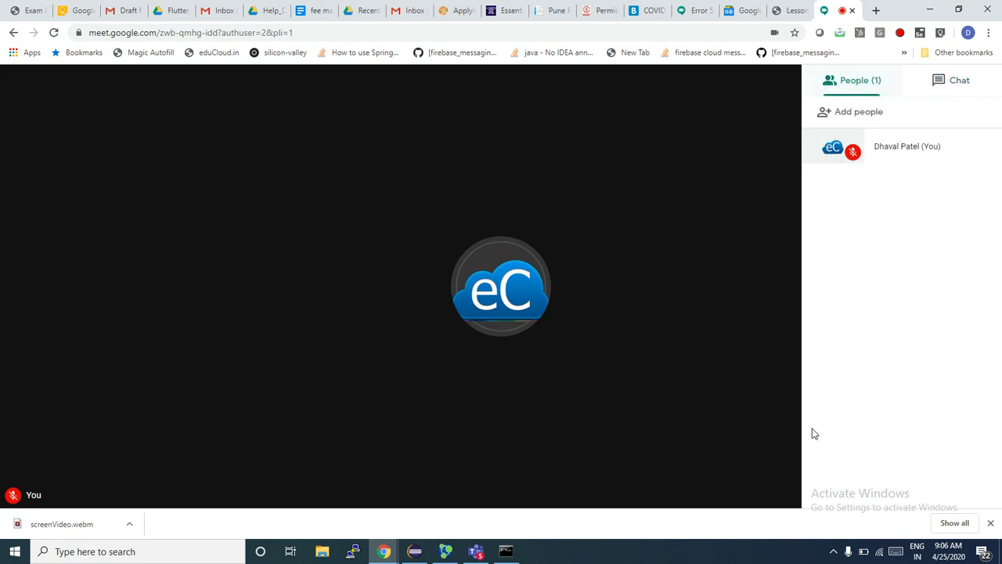
left_click(669, 351)
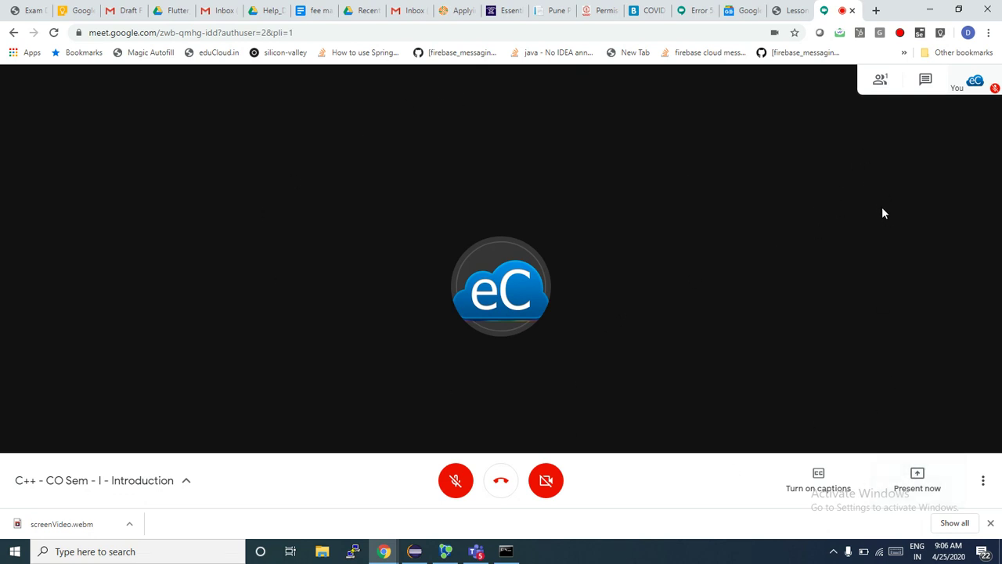
Step: After briefly checking the participant list, open the Change layout dialog from More options
left_click(879, 79)
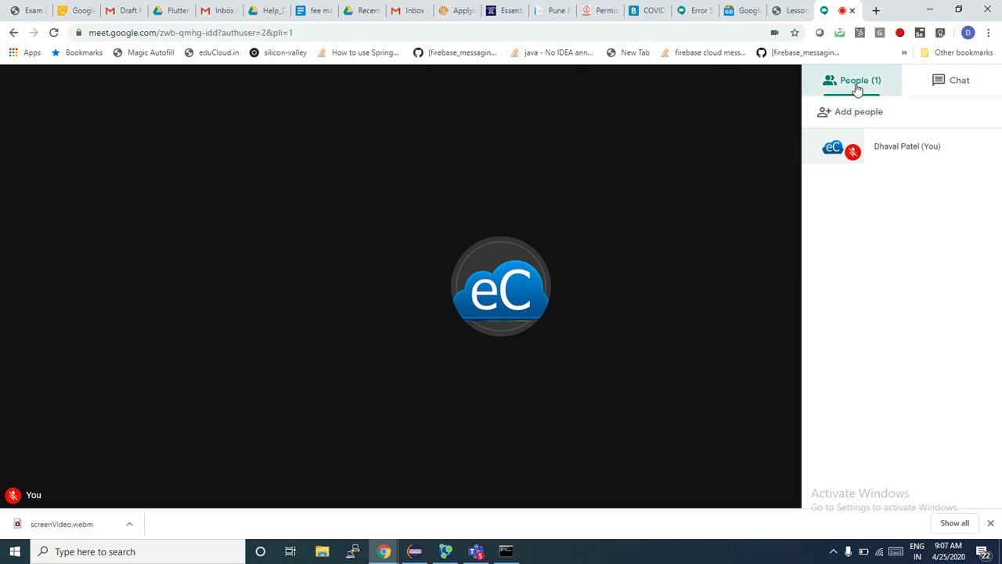
left_click(668, 421)
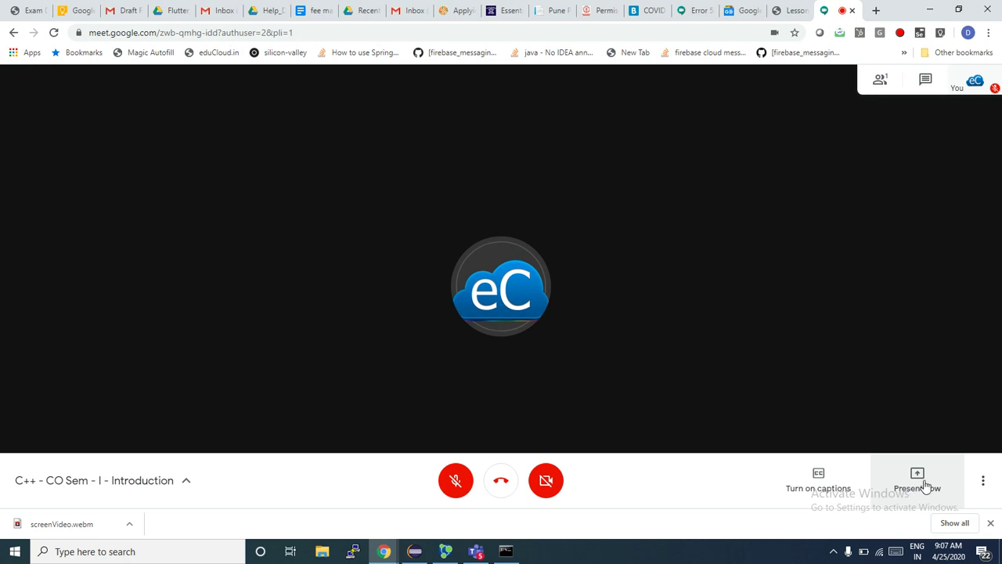
left_click(984, 485)
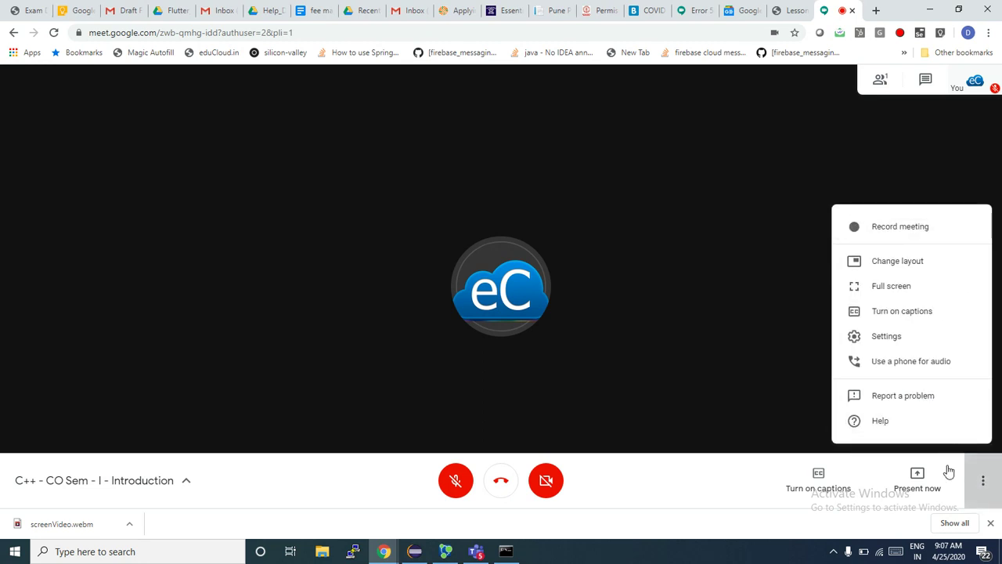
left_click(912, 266)
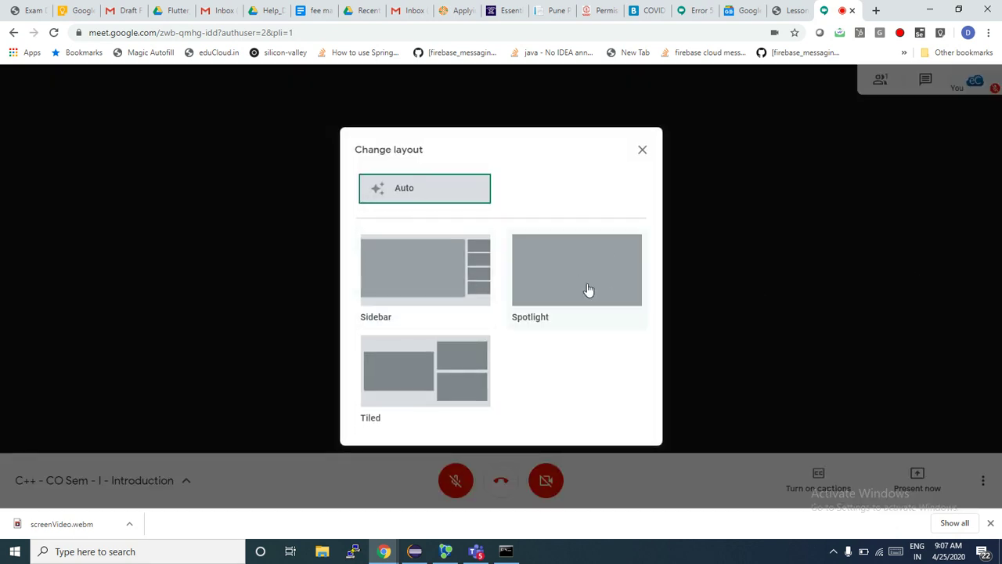
Step: Close the layout dialog, review the Audio and Video settings (no camera, 720p), and close Settings
left_click(983, 482)
left_click(984, 482)
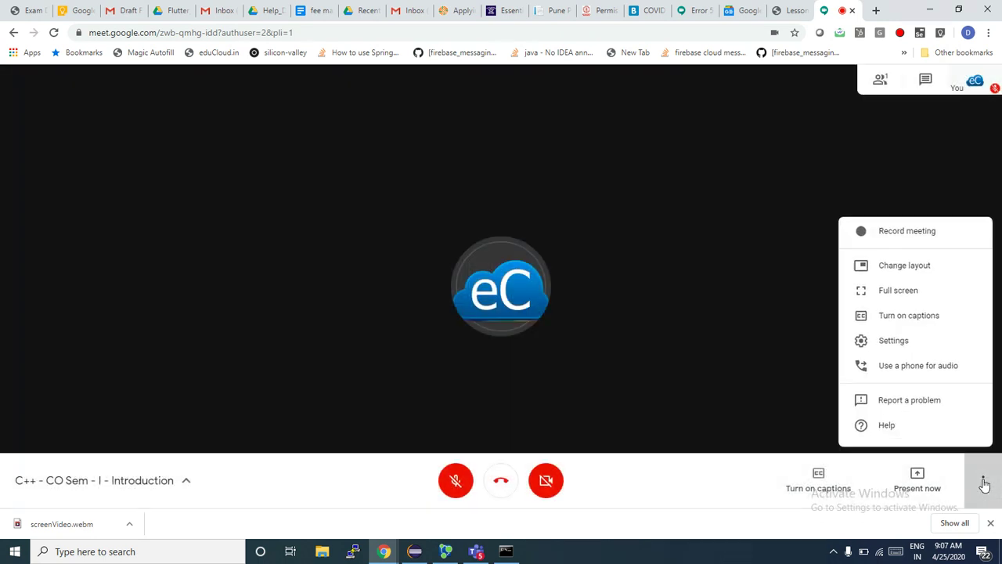
left_click(896, 336)
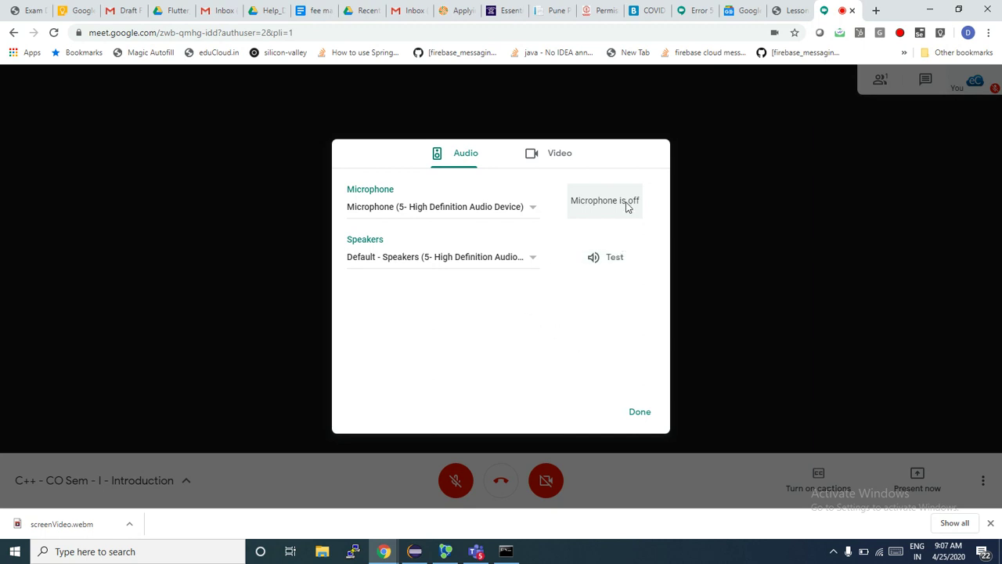
left_click(549, 152)
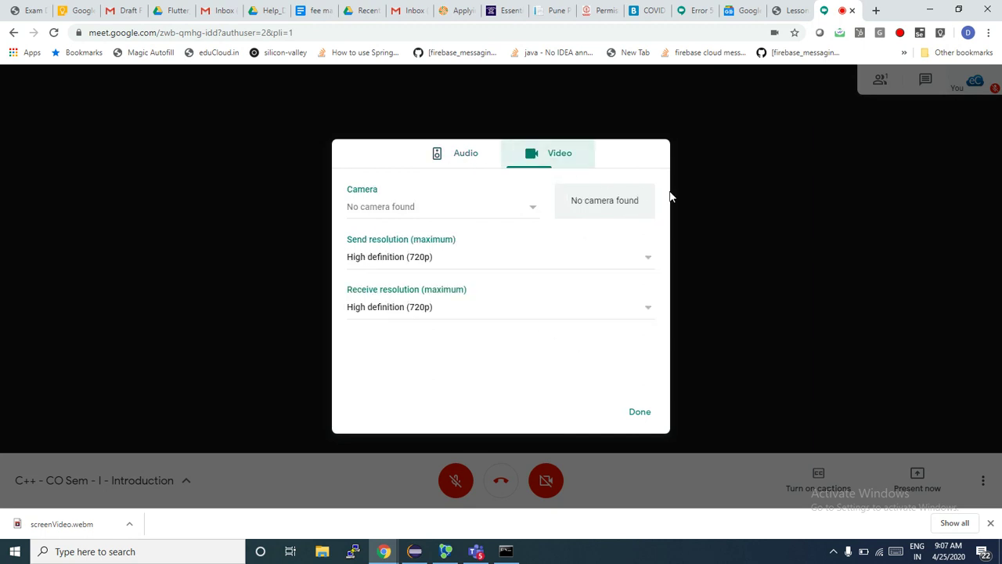
left_click(457, 156)
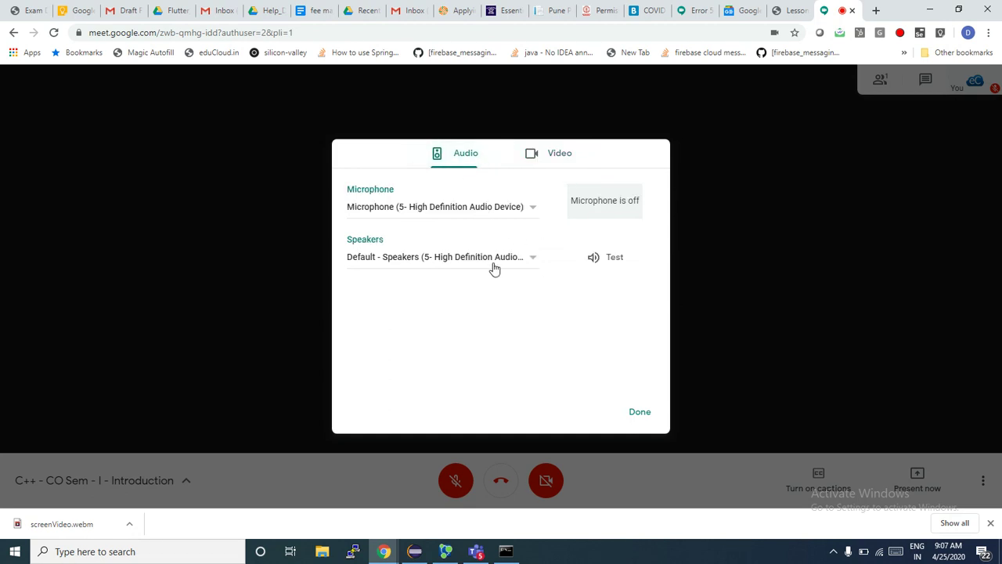
left_click(548, 155)
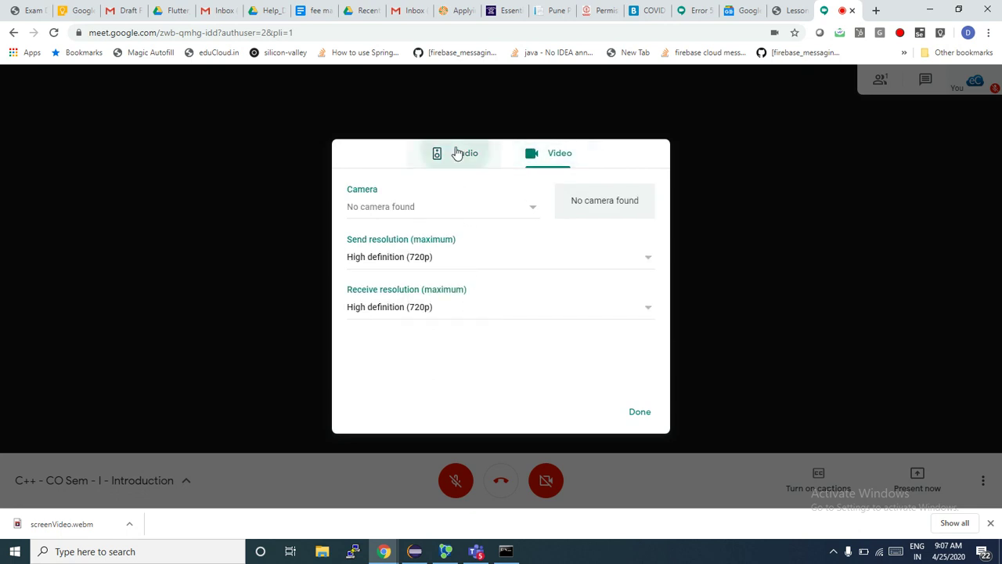
left_click(461, 155)
left_click(639, 412)
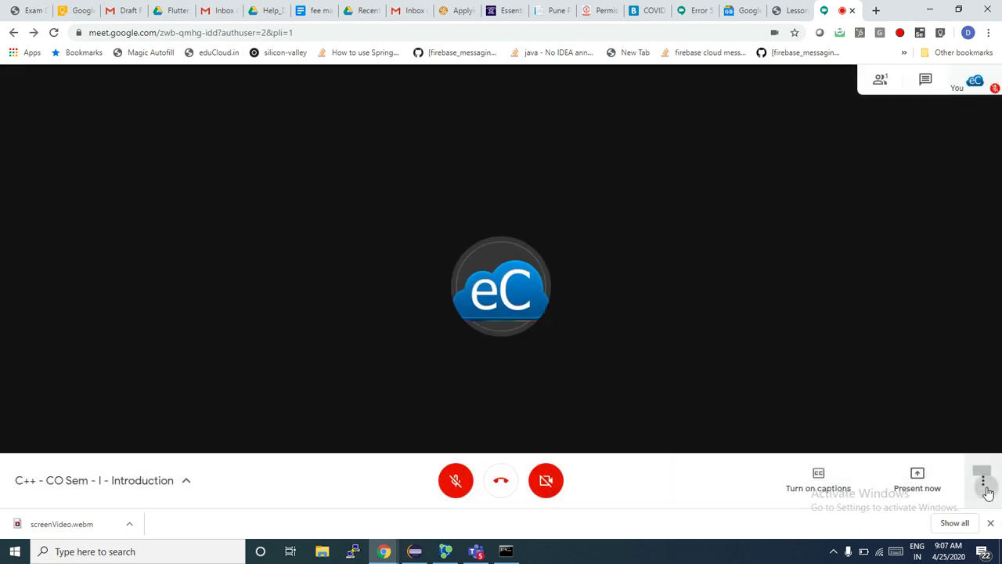
left_click(983, 480)
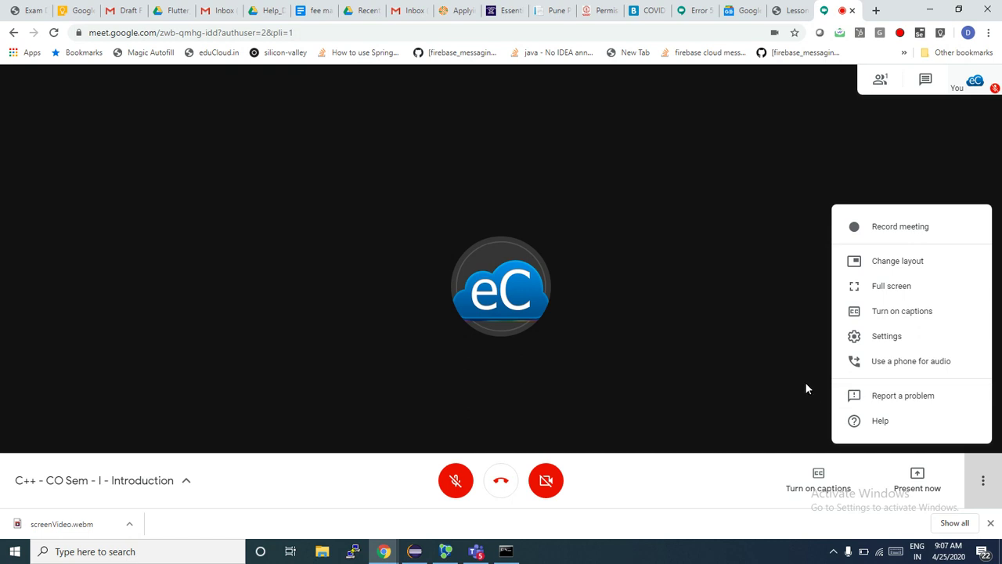
left_click(740, 312)
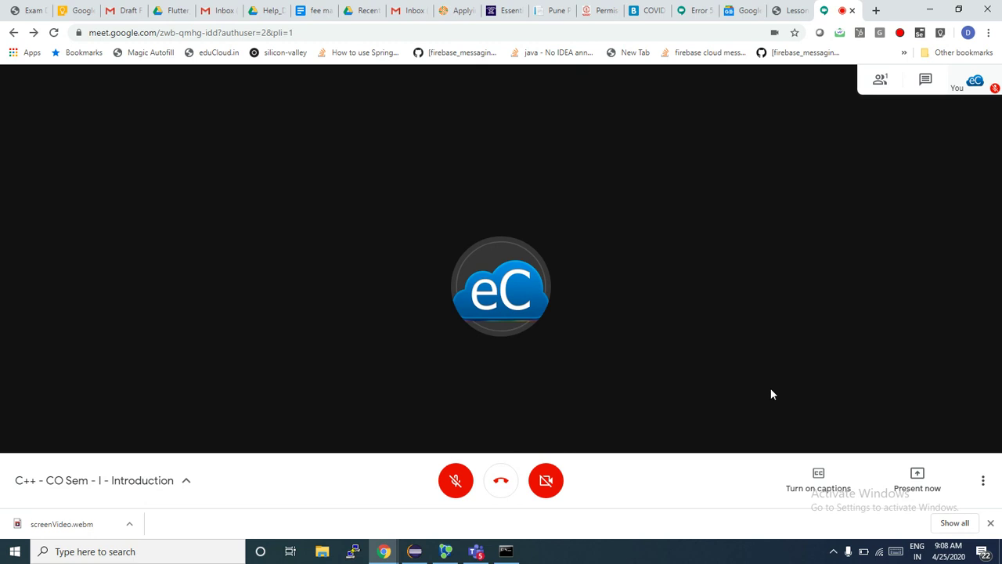
Step: Hang up the C++ class call and return to the educloud Lesson browser tab
left_click(501, 484)
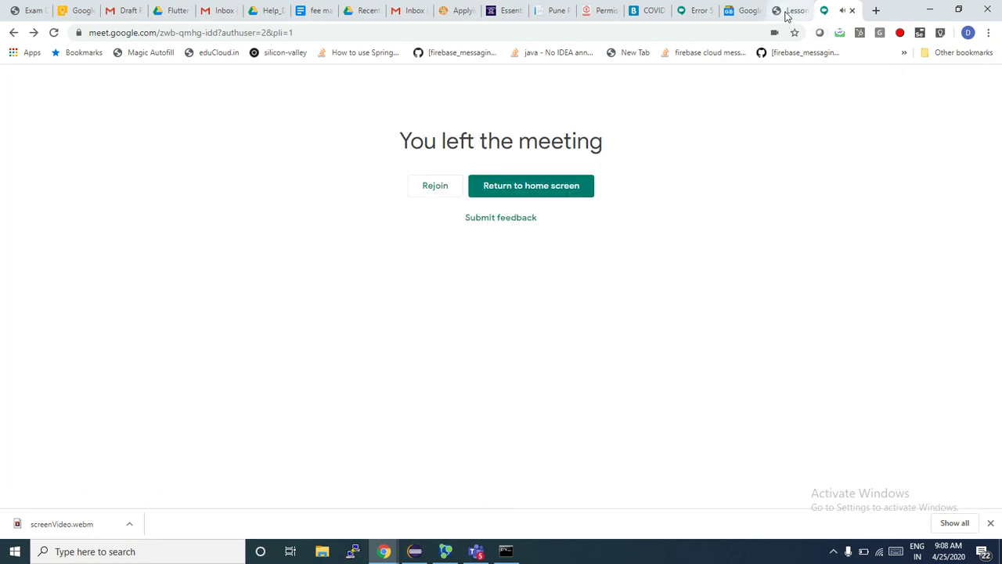
left_click(787, 11)
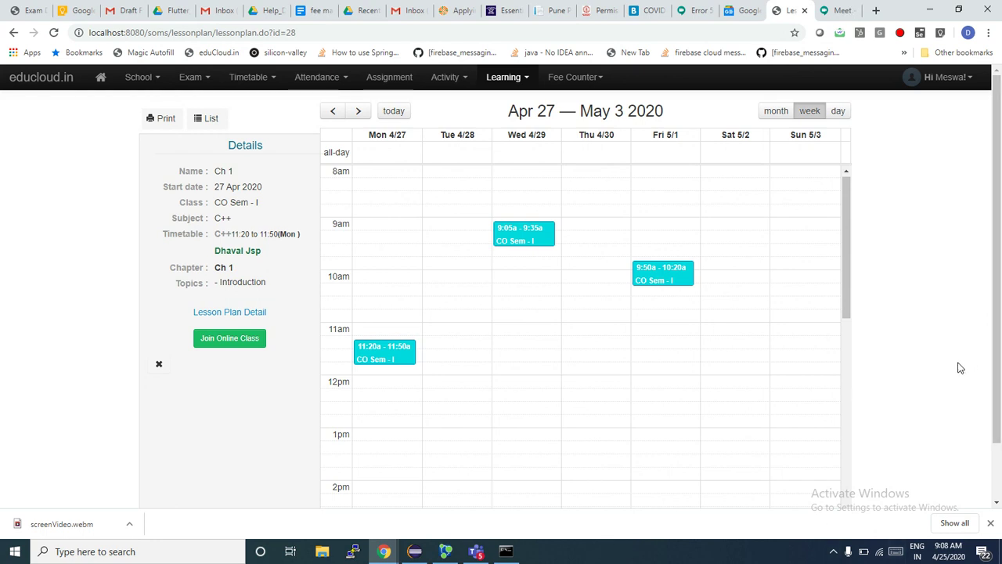
Step: From the educloud home dashboard, open the C++ (CO Sem - I) lesson plan for Saturday, Apr 25, 2020
left_click(101, 79)
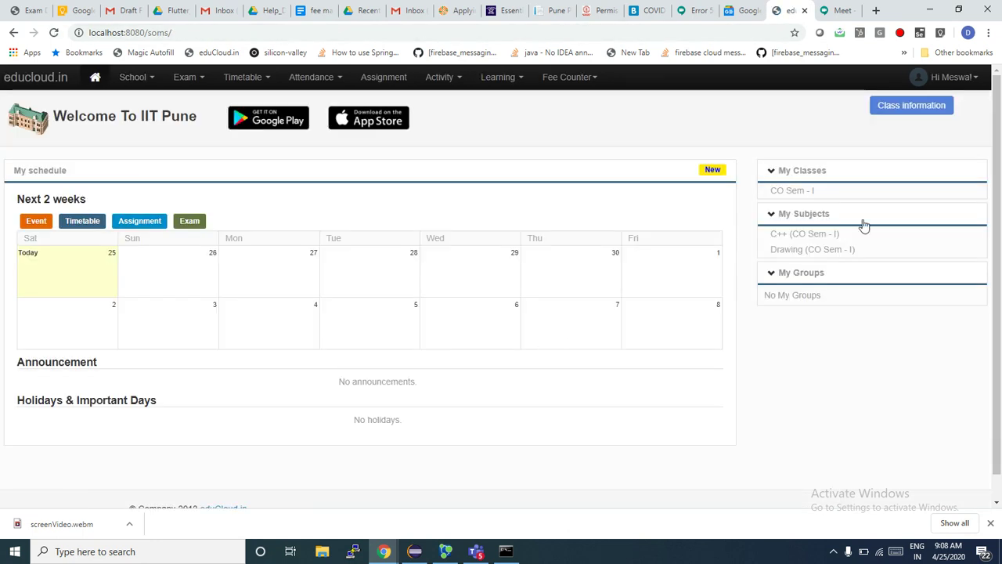
left_click(499, 79)
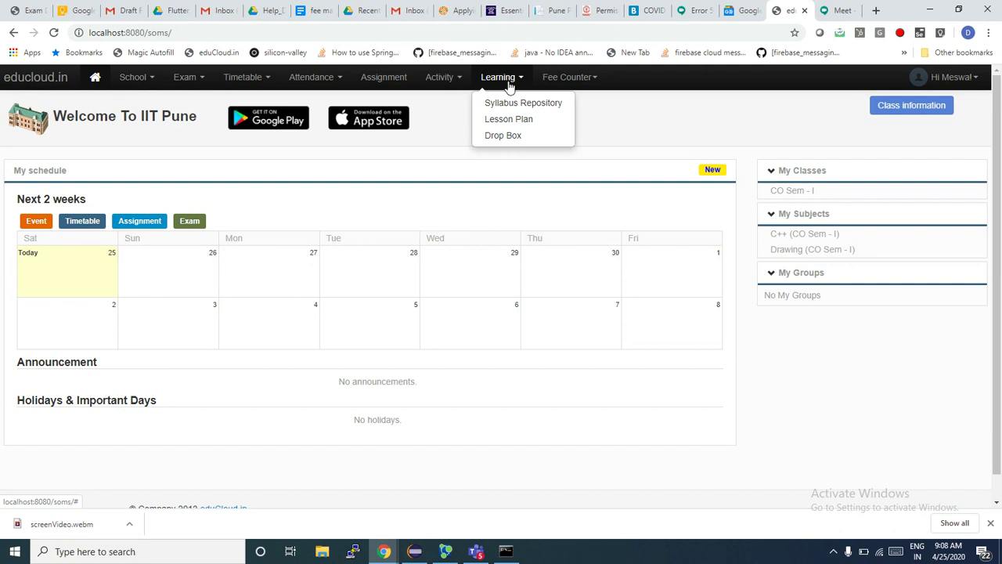
left_click(916, 414)
left_click(809, 237)
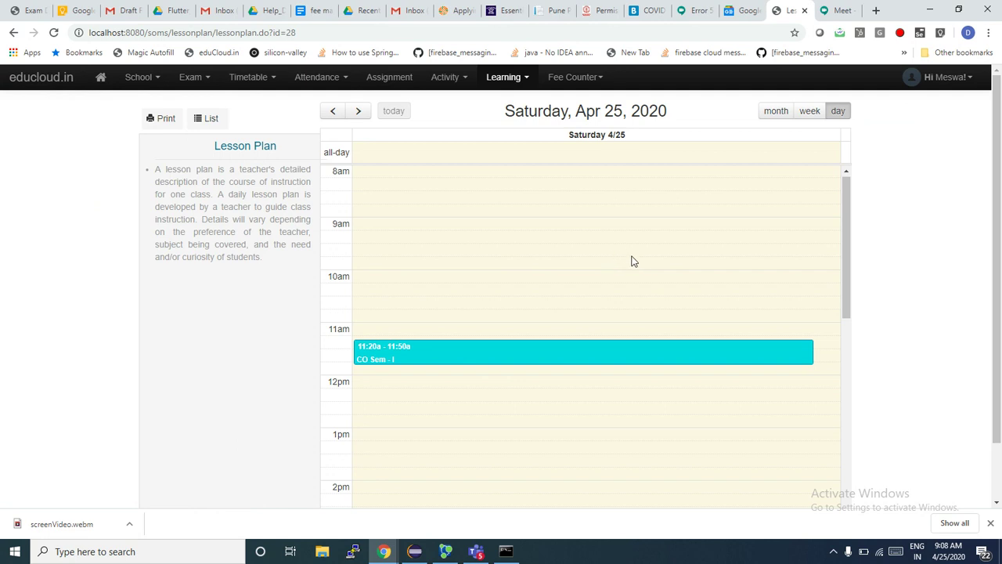
Step: View the 11:20 lesson details, then switch to week view and navigate to Apr 27 – May 3
left_click(490, 356)
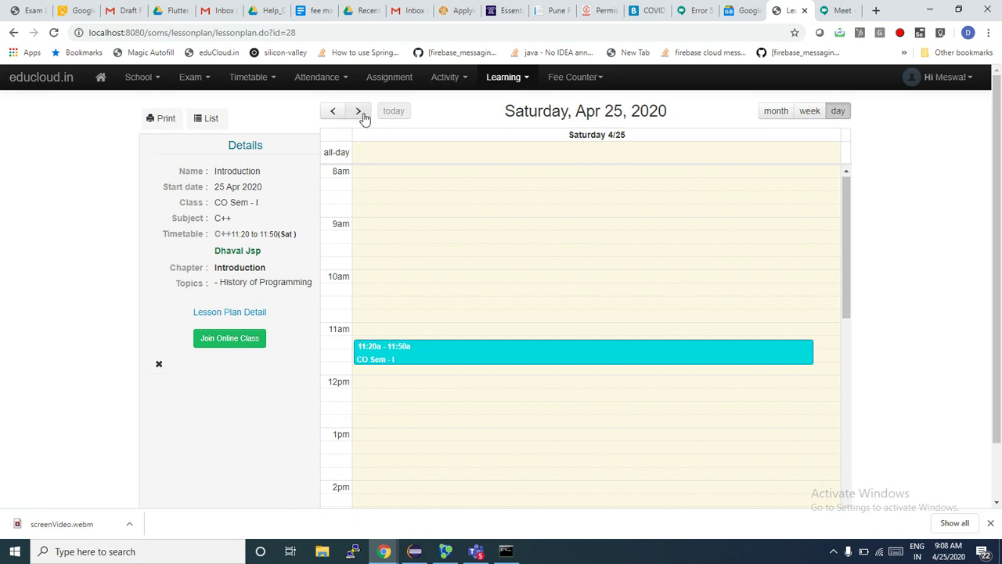
left_click(809, 113)
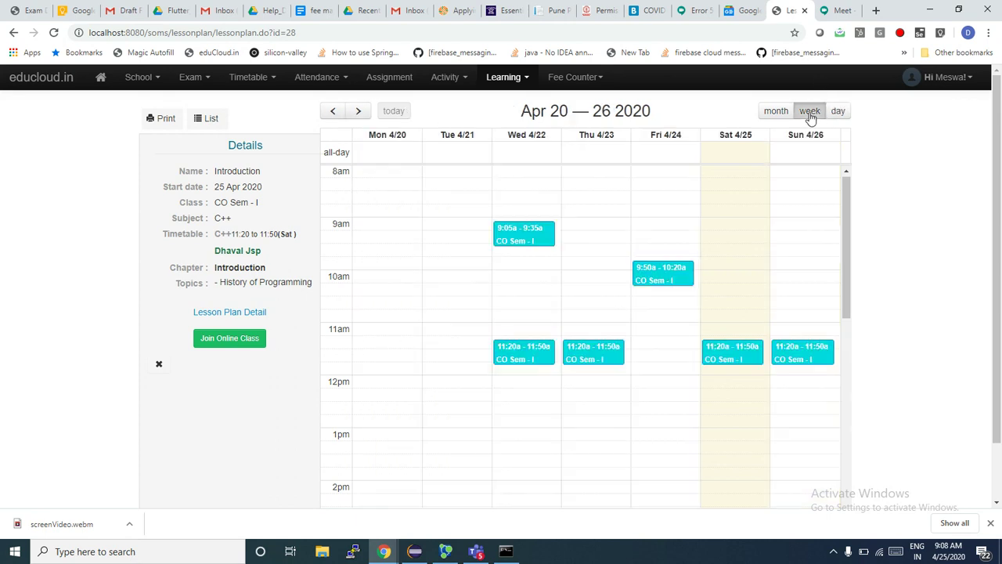
left_click(357, 111)
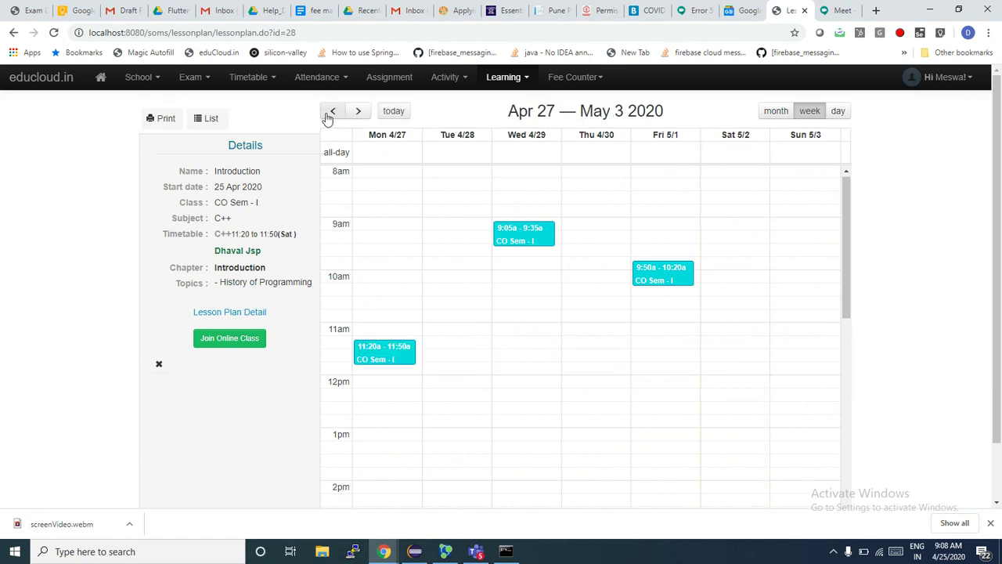
left_click(331, 114)
left_click(331, 114)
left_click(358, 111)
left_click(358, 112)
Step: Compare the Monday Ch 1, Wednesday 29 Apr 09:05–09:35 and Friday 1 May lesson details
left_click(378, 354)
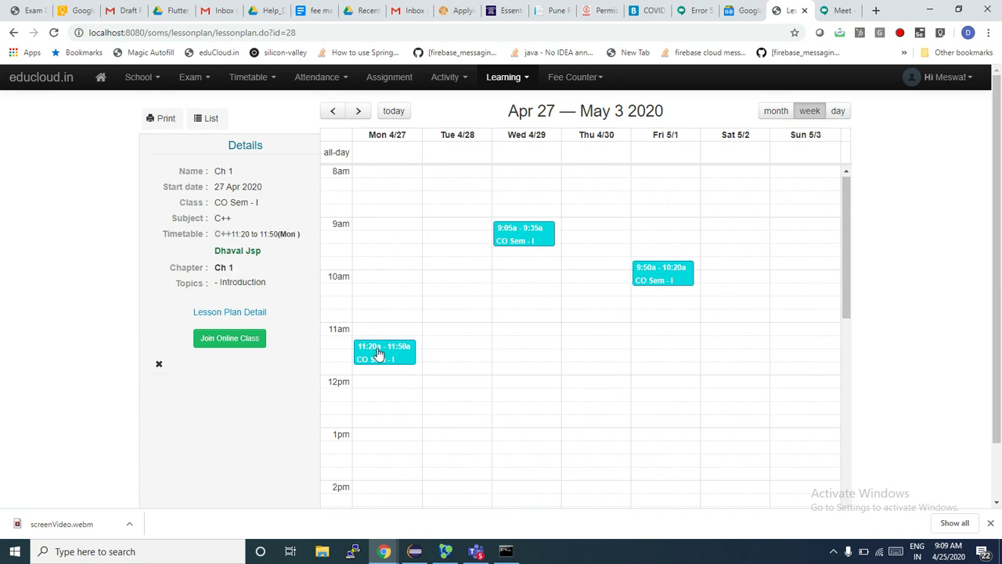
left_click(515, 239)
left_click(396, 351)
left_click(518, 239)
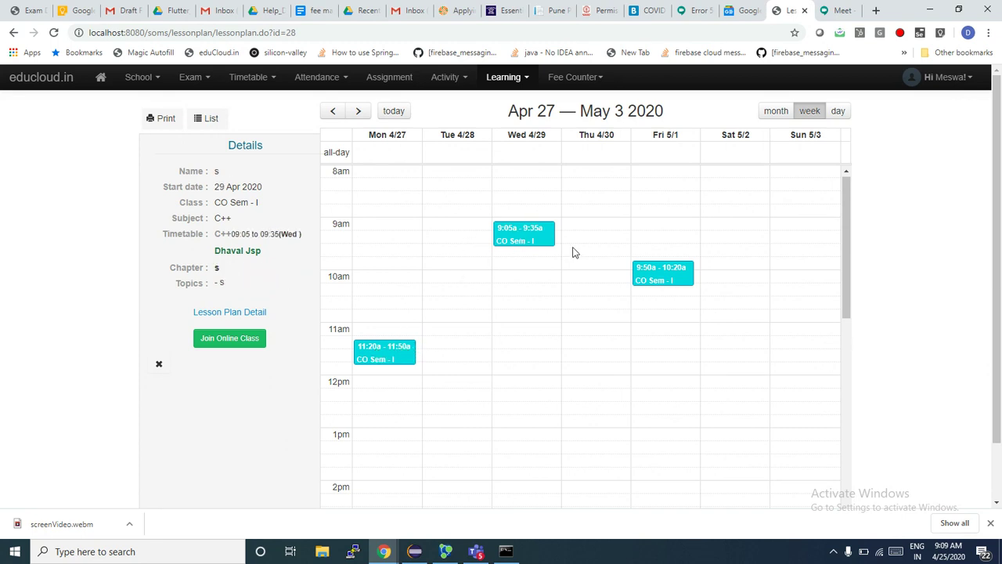
left_click(662, 272)
left_click(530, 243)
left_click(383, 356)
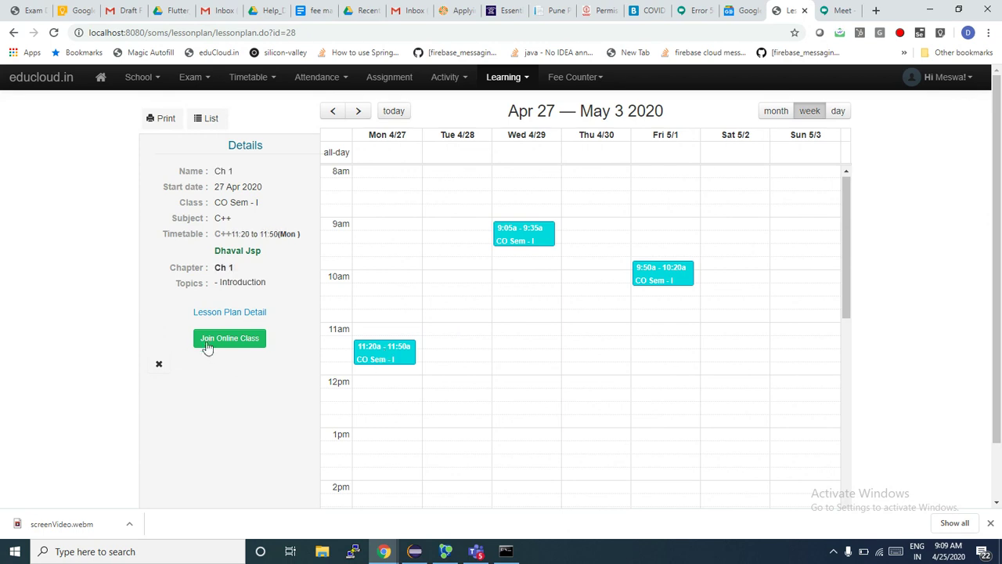
left_click(510, 241)
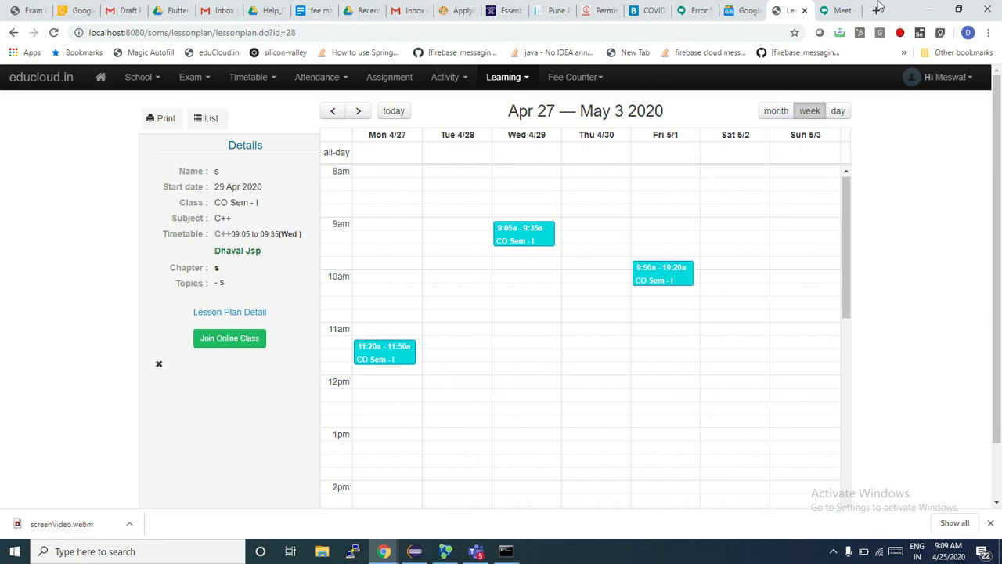
Step: Rejoin the C++ - CO Sem - I - Introduction Meet call, then return to the lesson plan's Apr 27 – May 3 week
left_click(837, 10)
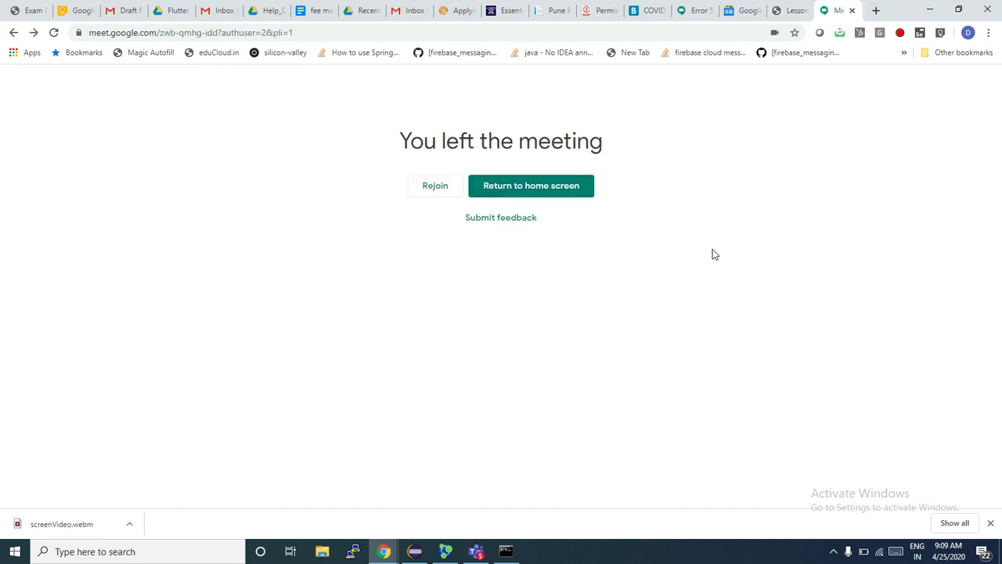
left_click(427, 185)
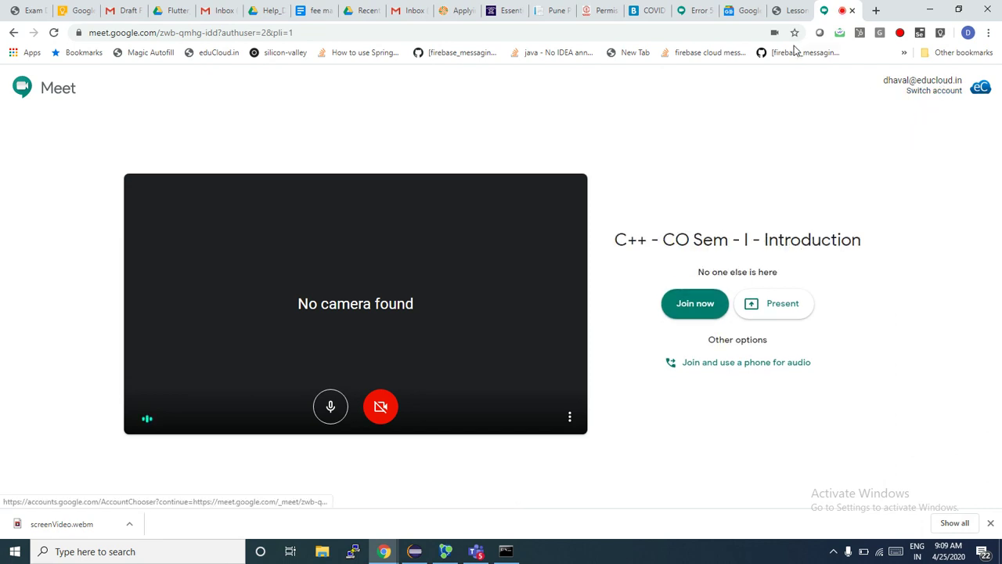
left_click(793, 10)
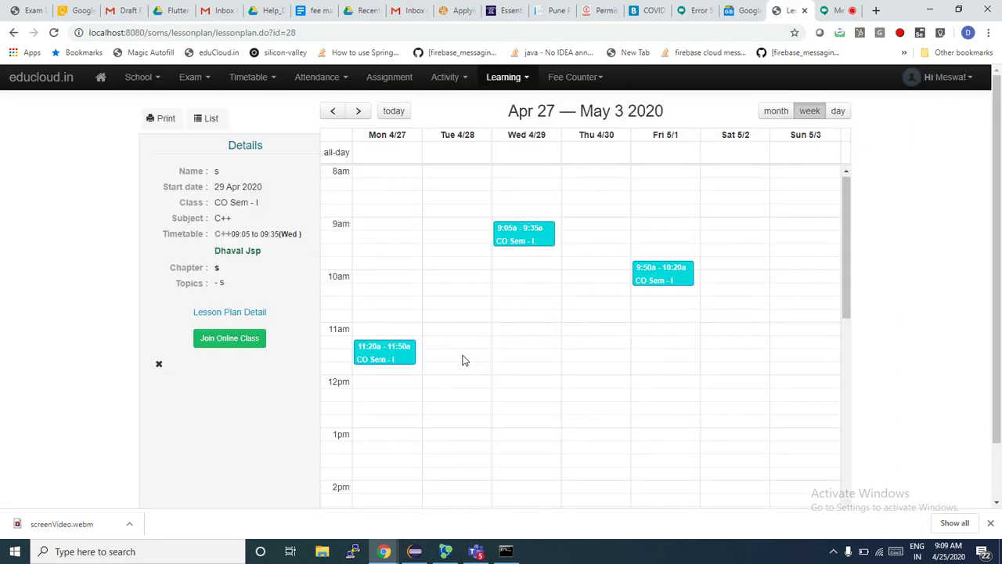